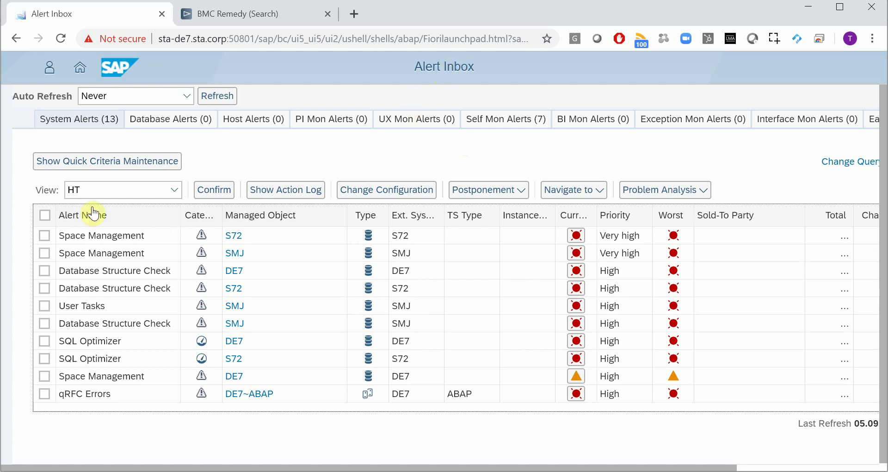
Select all 13 system alerts in the Alert Inbox and confirm removing them.
left_click(45, 215)
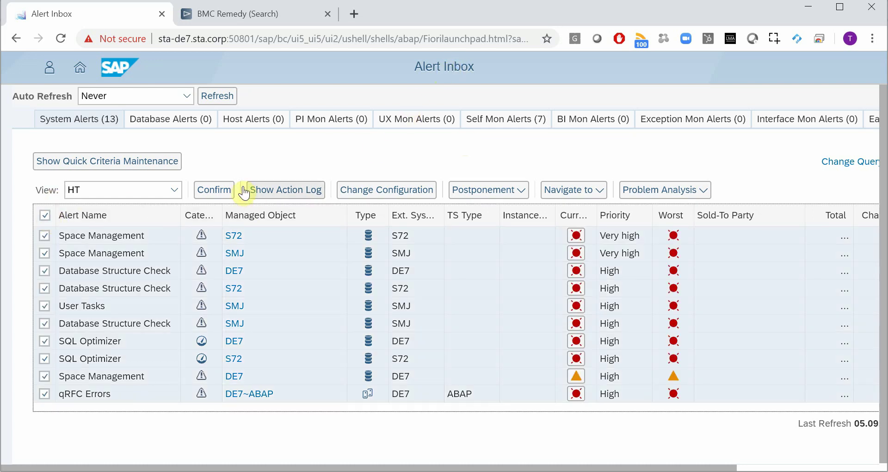
left_click(213, 190)
left_click(556, 362)
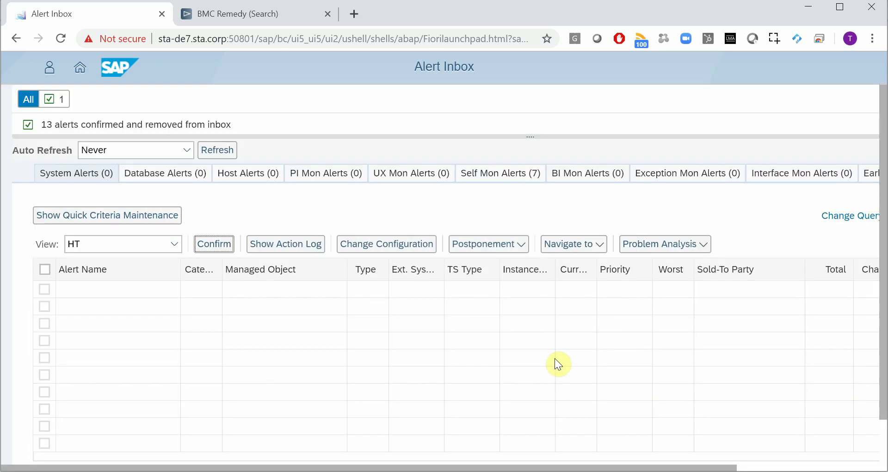
Run transaction solman_setup from the SAP Easy Access window.
key("alt+Tab")
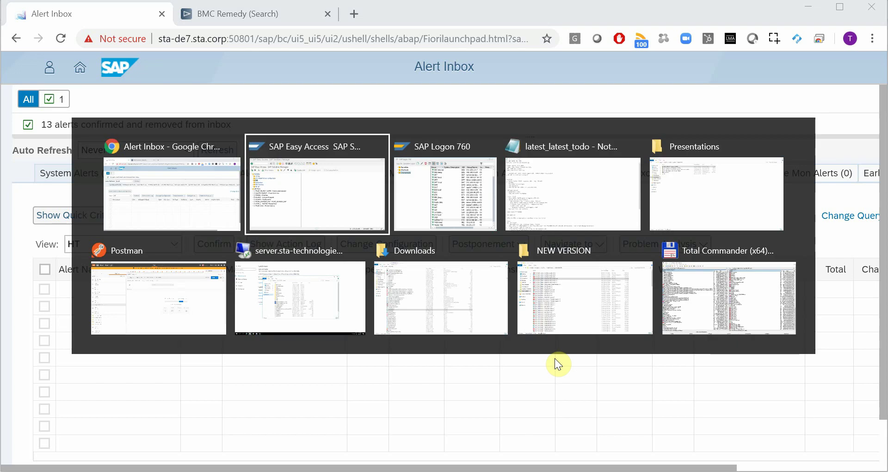
type("solman")
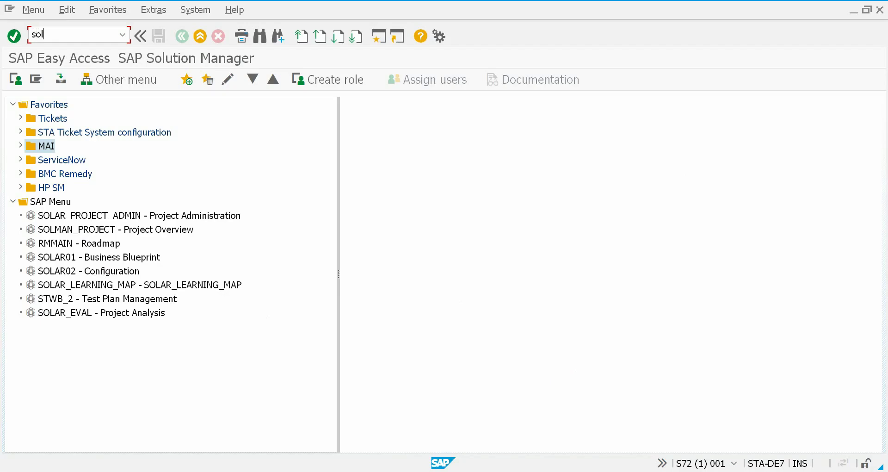
type("_setup")
key("Return")
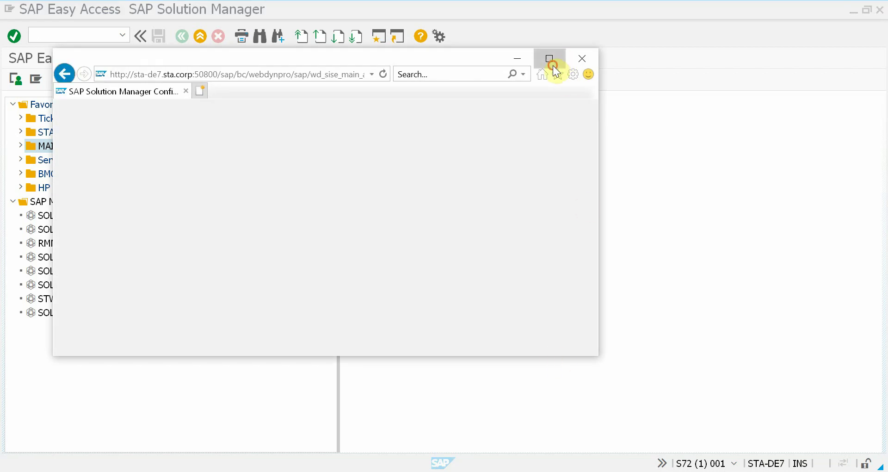
Maximize the configuration window, skip the guided tour, and show Application Operations > System Monitoring.
left_click(553, 63)
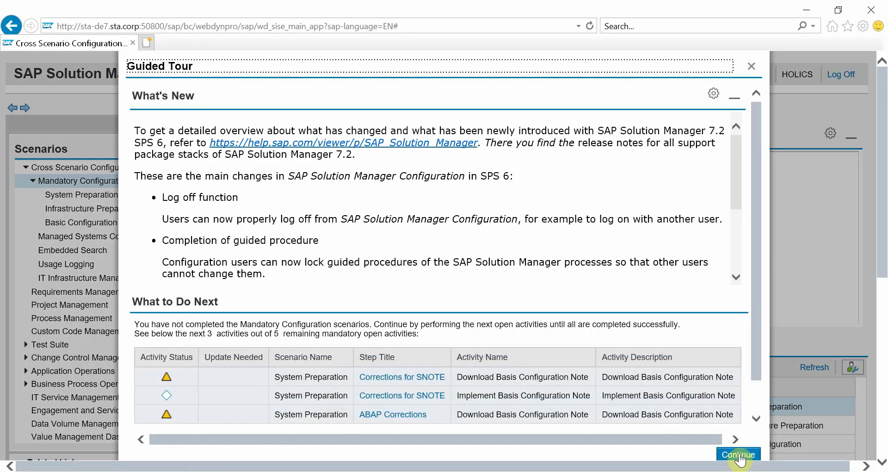
left_click(738, 456)
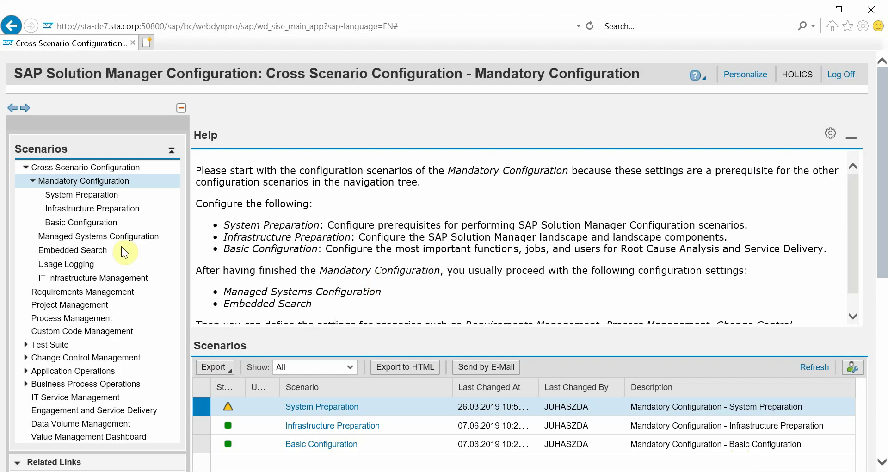
left_click(26, 370)
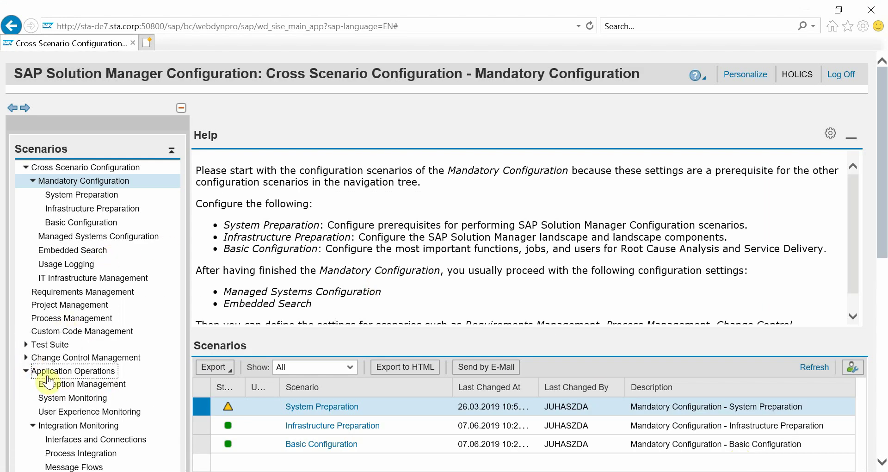
left_click(85, 399)
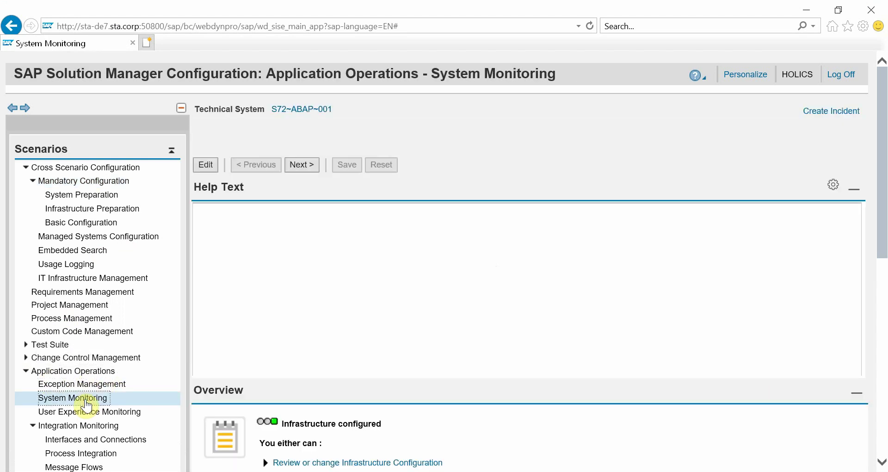
scroll(86, 404, "down", 3)
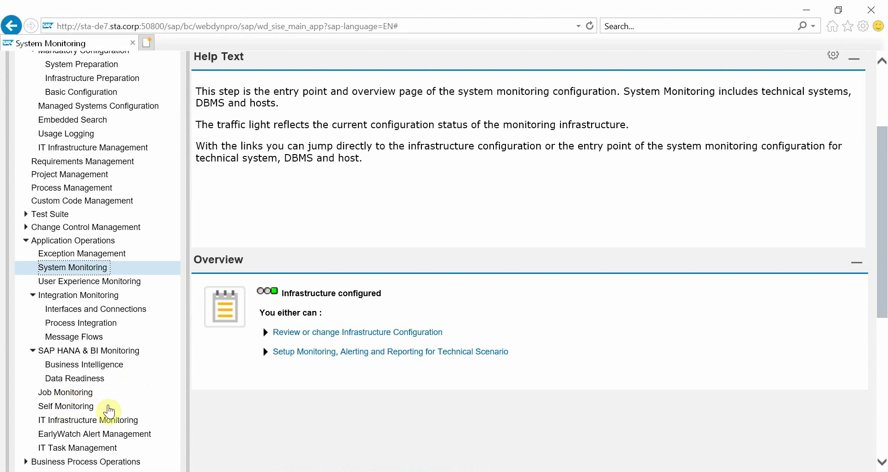
Review Configure Infrastructure > Default Settings third-party components, then return to the Alert Inbox.
scroll(154, 338, "up", 2)
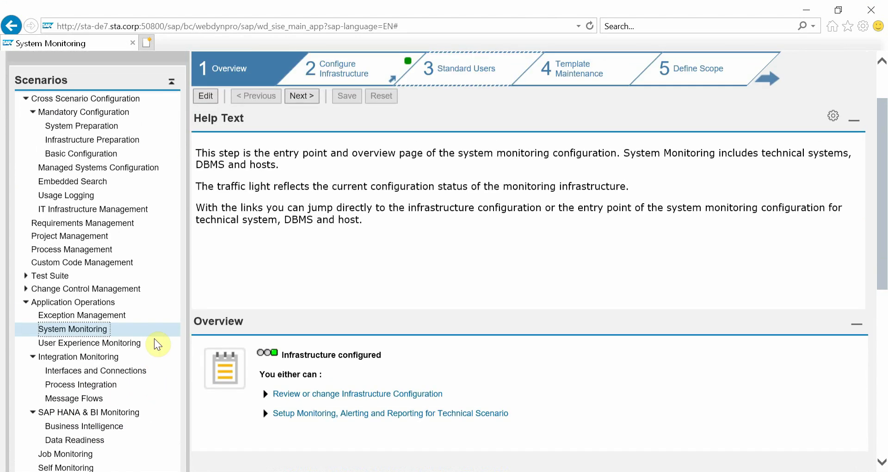
left_click(374, 68)
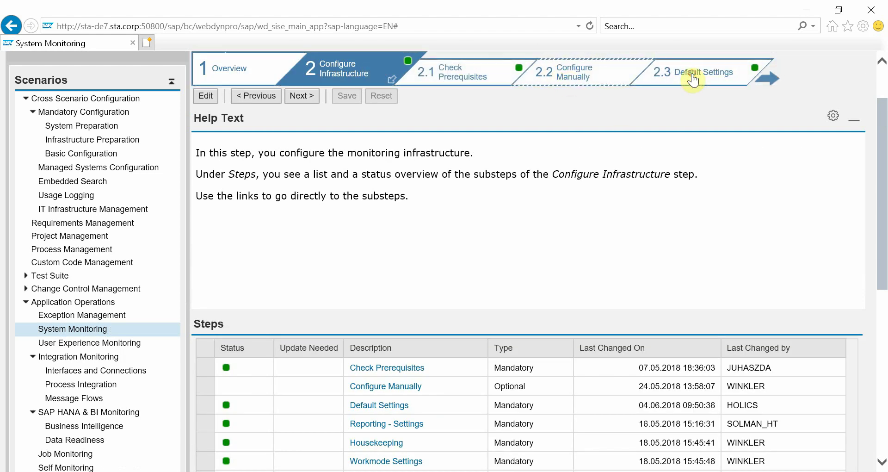
left_click(692, 80)
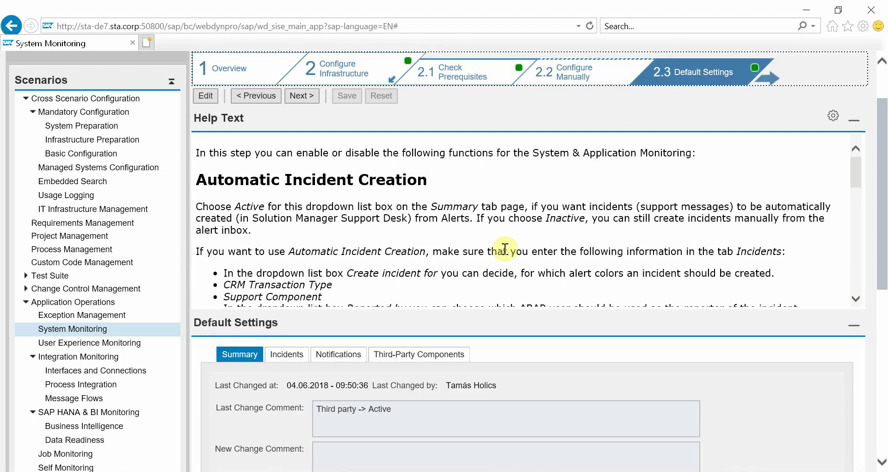
scroll(505, 249, "down", 3)
left_click(403, 354)
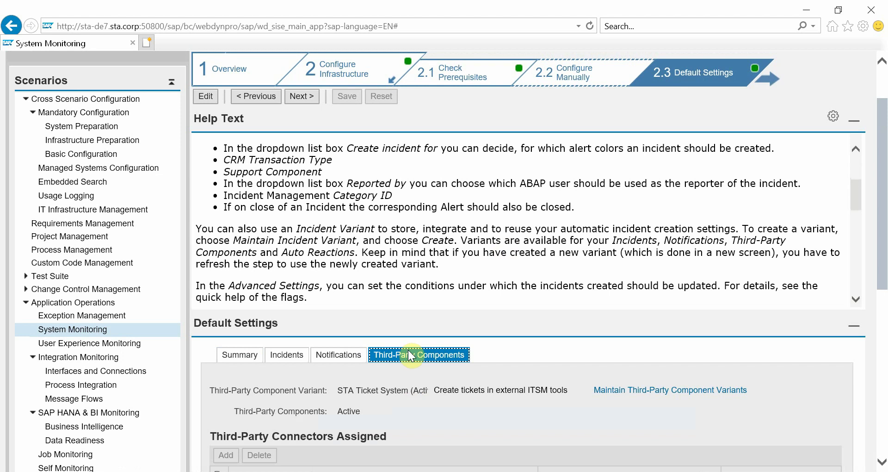
scroll(434, 355, "down", 3)
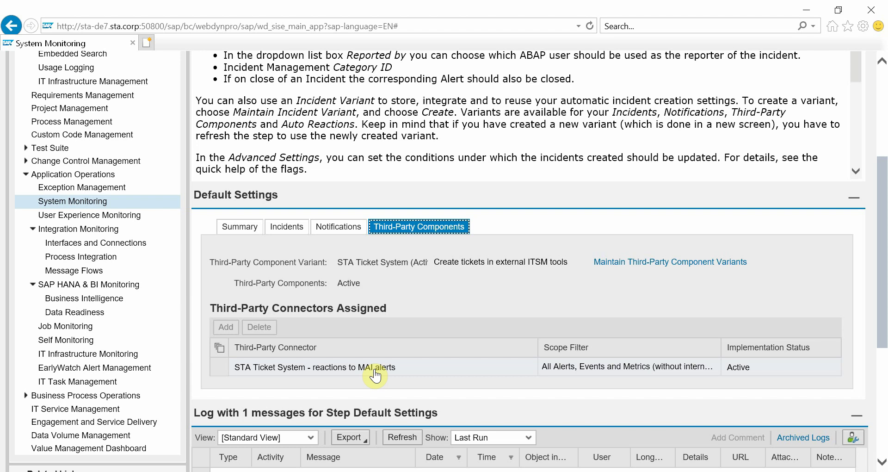
key("alt+Tab")
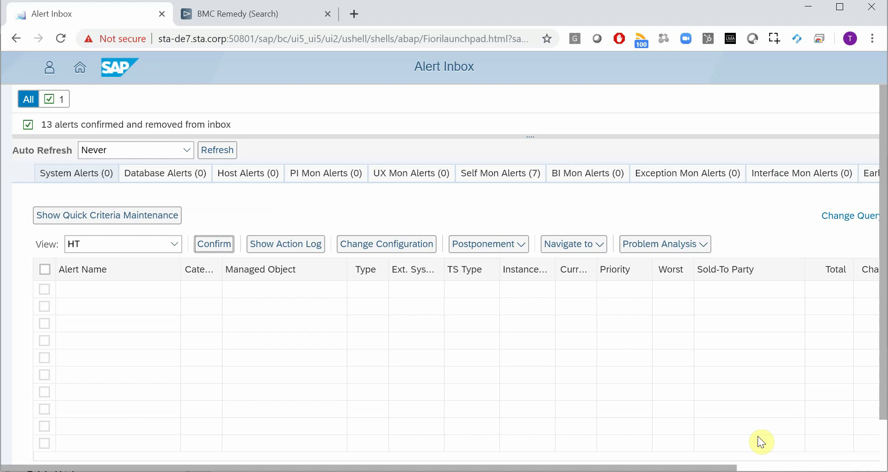
Refresh the Alert Inbox to load the three new system alerts.
left_click(829, 468)
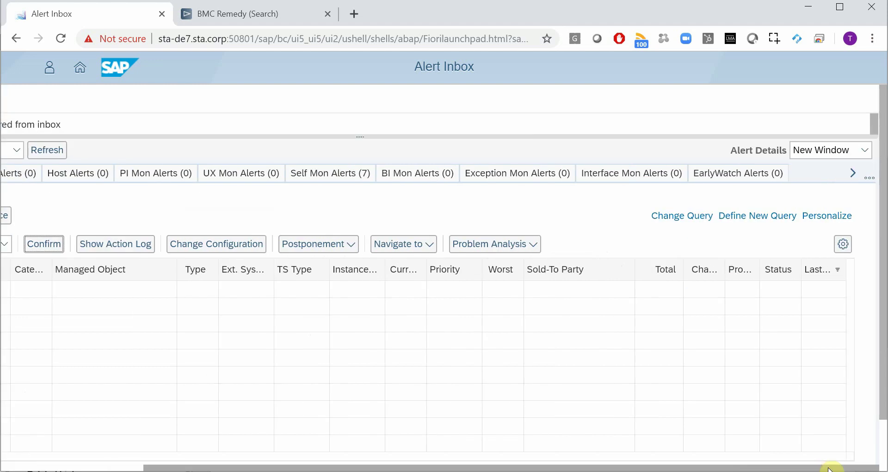
left_click(881, 447)
left_click(814, 422)
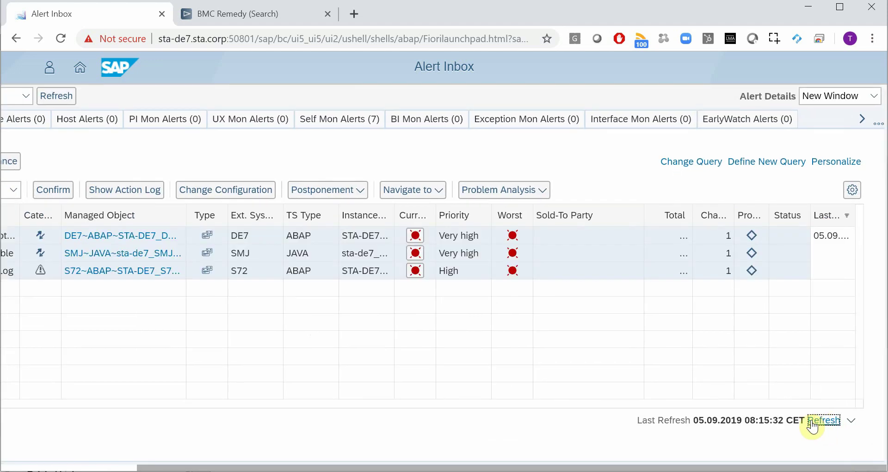
left_click(100, 468)
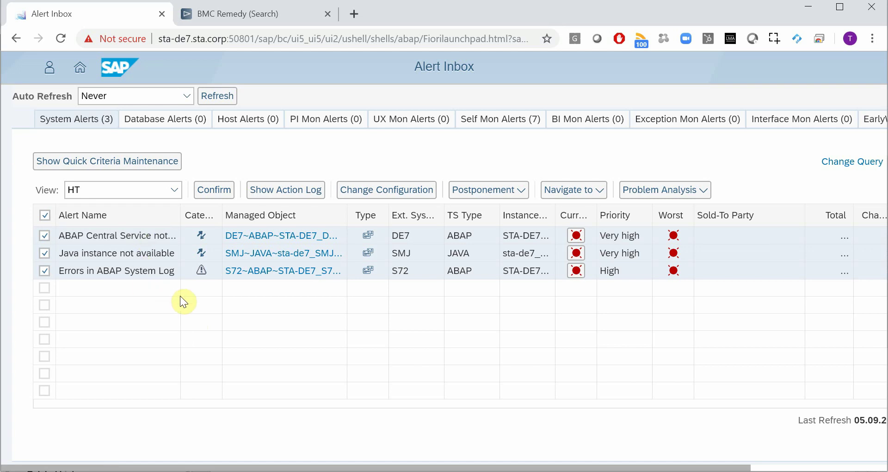
Refresh the BMC Remedy Incident Console and open new incident INC1797.
key("ctrl+Tab")
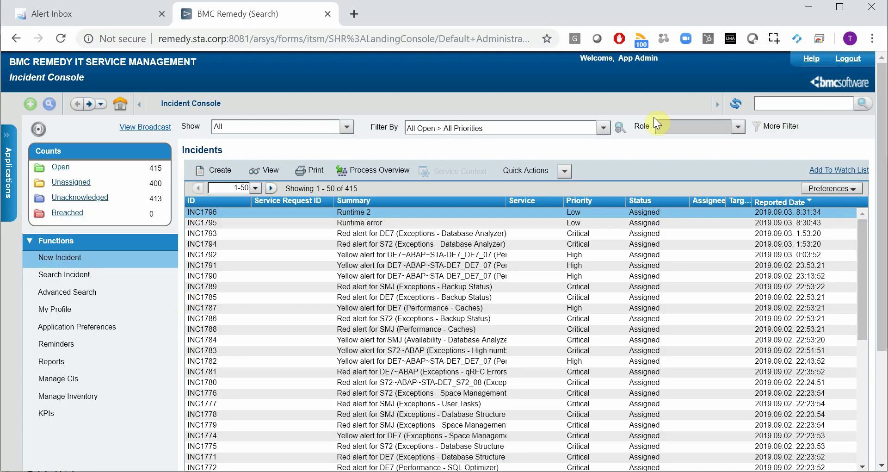
left_click(738, 106)
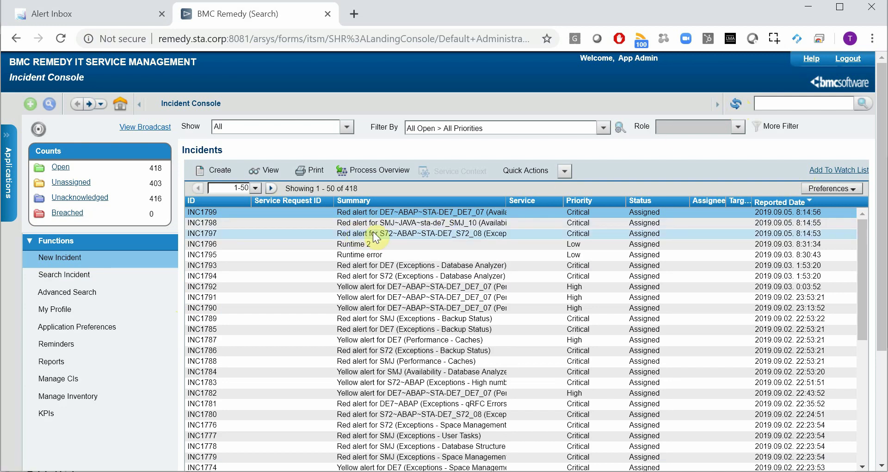
double_click(434, 235)
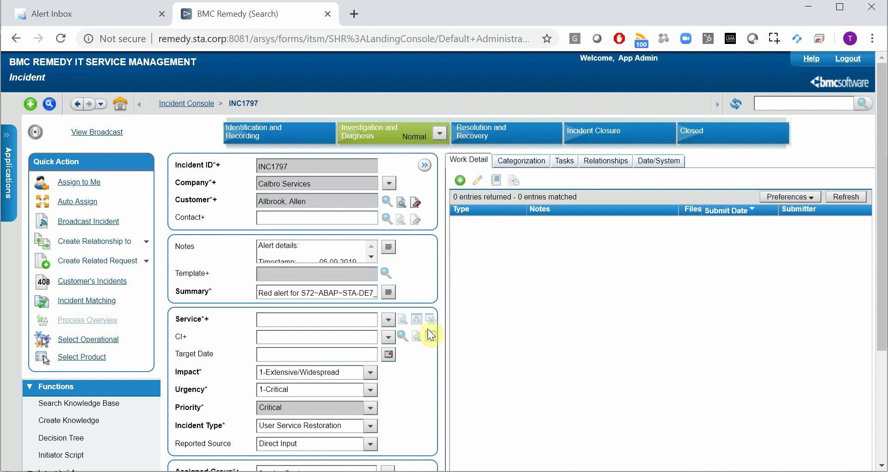
Expand INC1797's Summary to read the red alert for errors in the ABAP System Log.
scroll(421, 380, "down", 3)
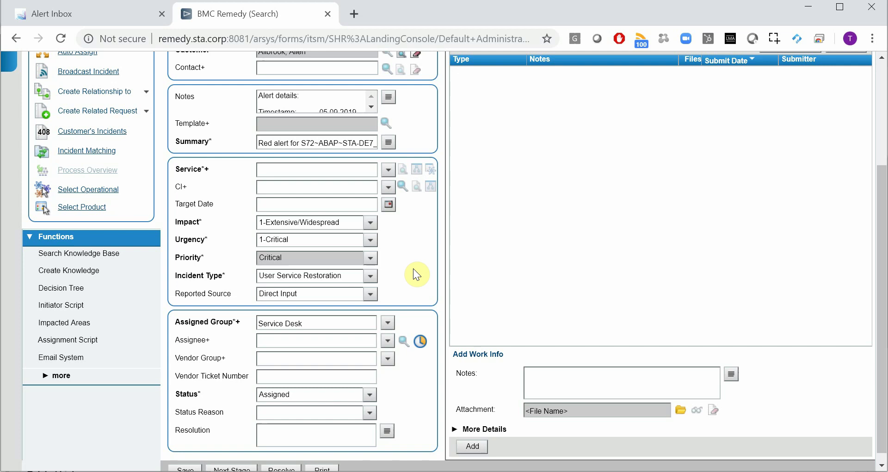
scroll(413, 269, "up", 2)
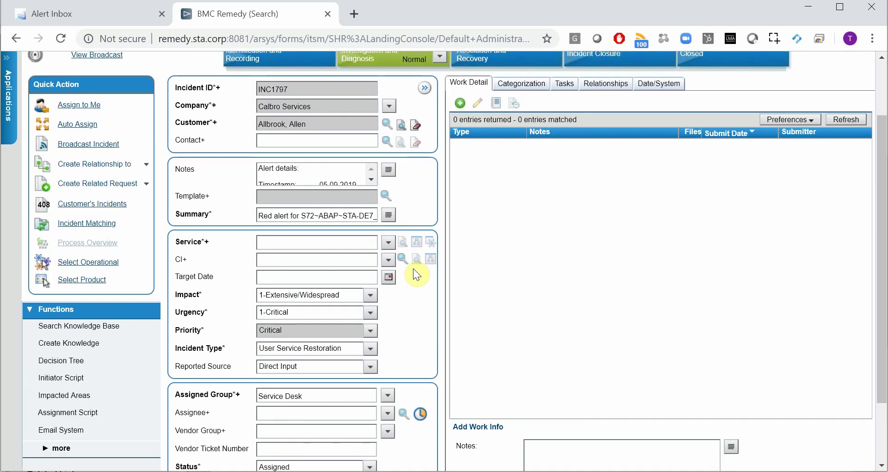
left_click(390, 217)
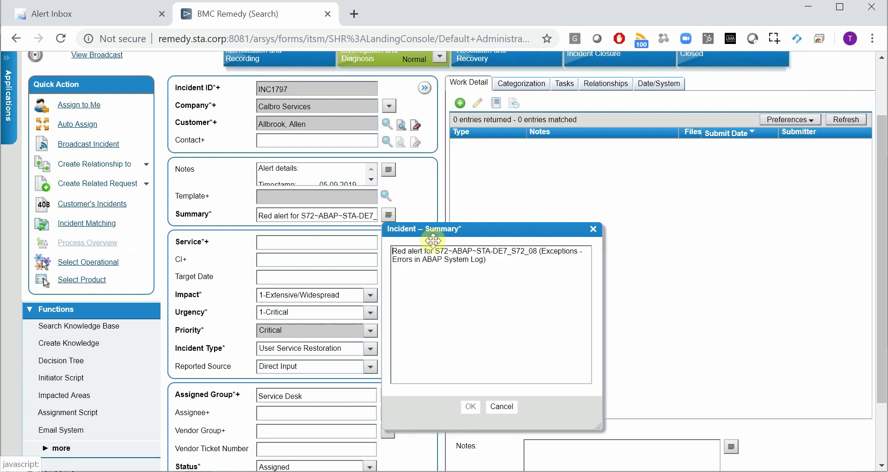
Place the cursor at the start of the INC1797 summary text.
left_click(397, 252)
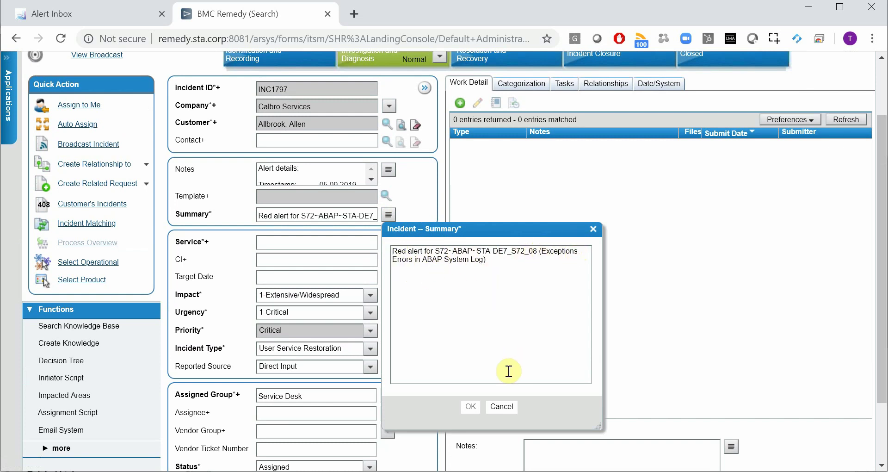
Close the summary unchanged, then expand and enlarge INC1797's Notes window.
left_click(501, 407)
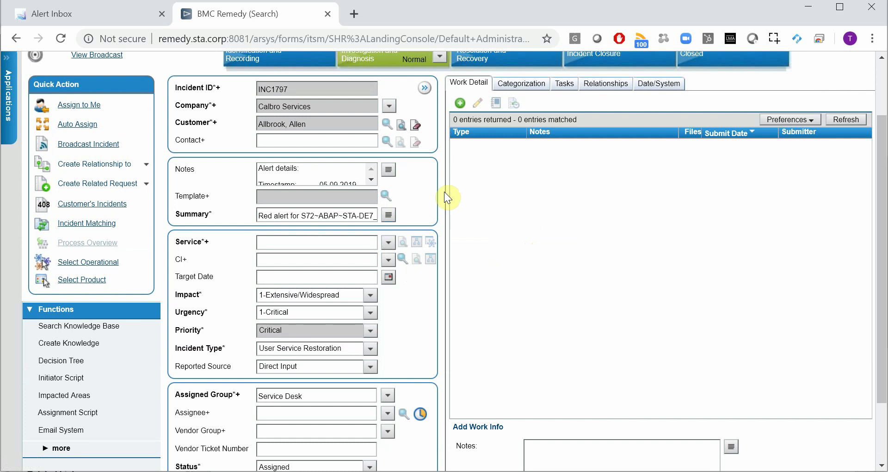
left_click(389, 172)
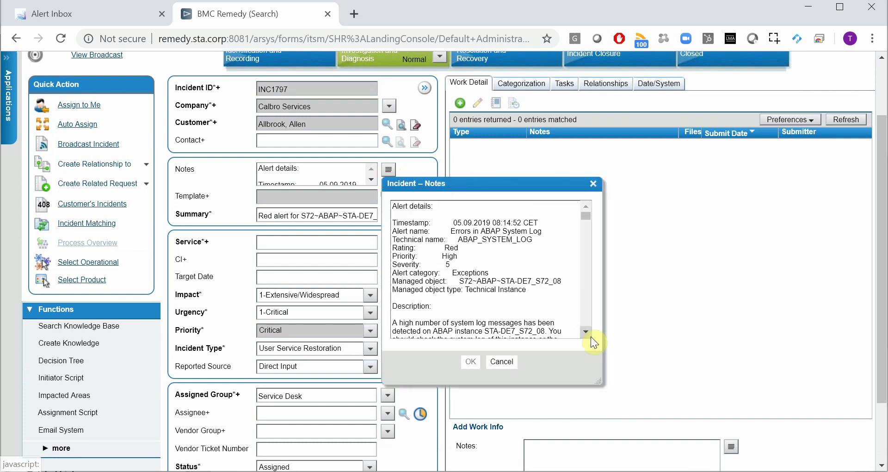
left_click_drag(597, 381, 884, 467)
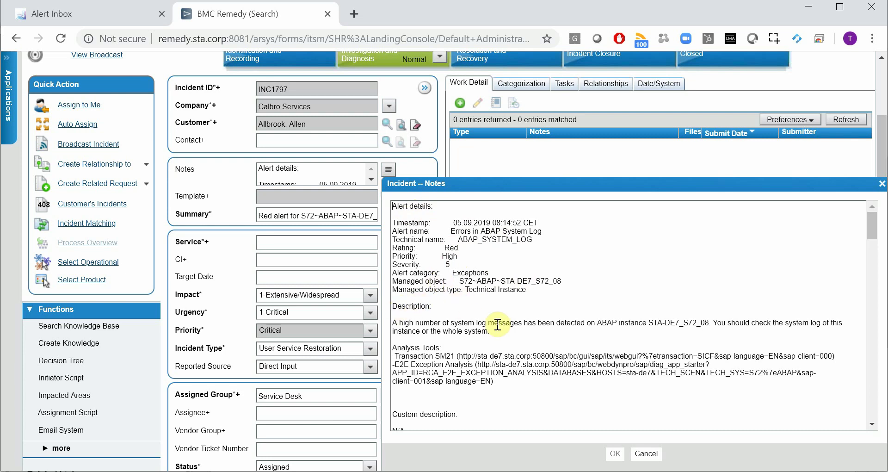
Scroll through the alert details and select the Transaction SM21 link address.
scroll(497, 324, "down", 3)
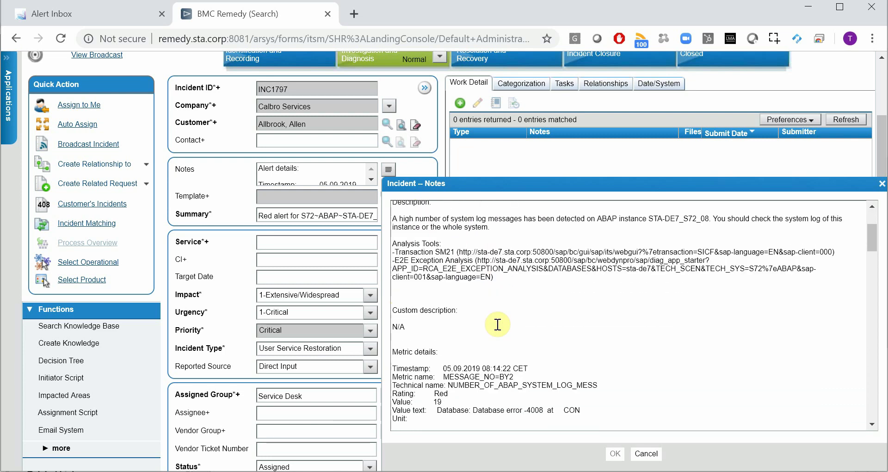
scroll(498, 324, "down", 3)
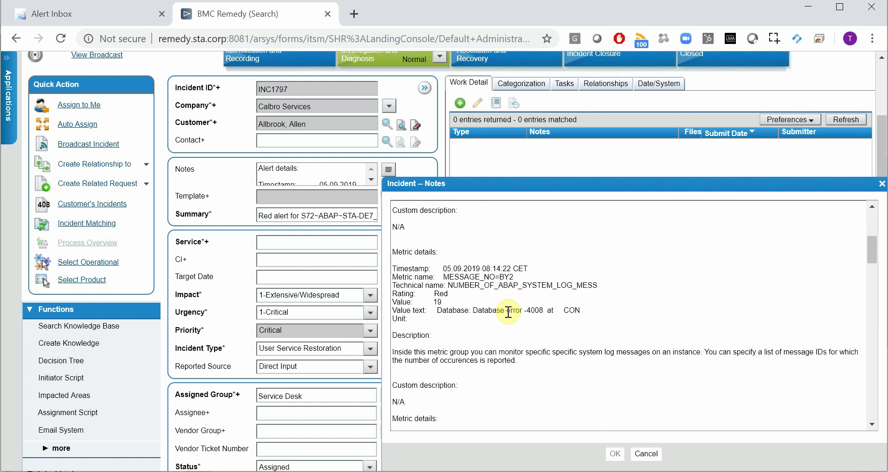
scroll(507, 310, "down", 2)
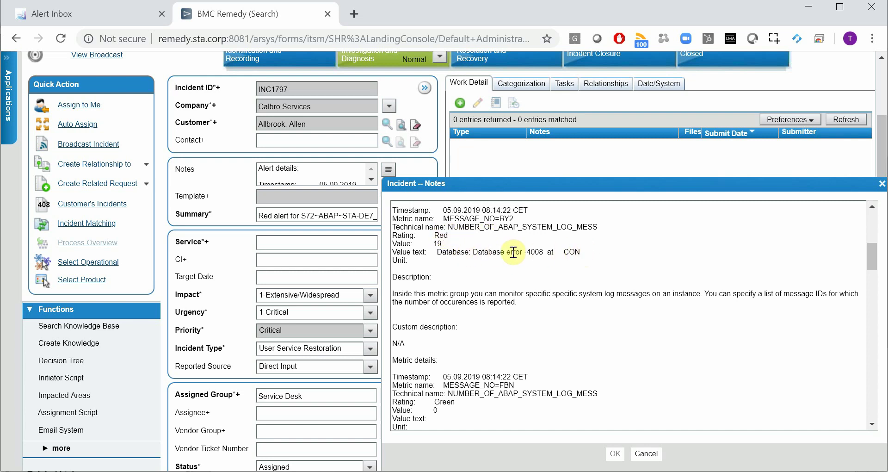
scroll(562, 253, "up", 2)
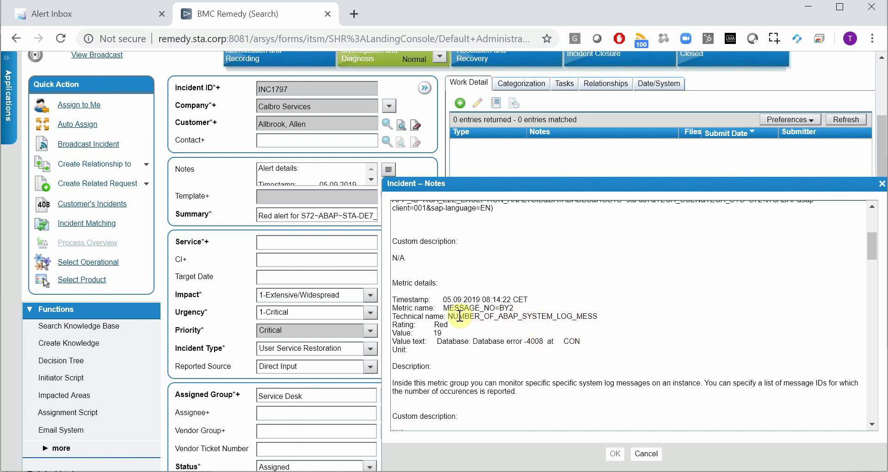
scroll(549, 314, "up", 1)
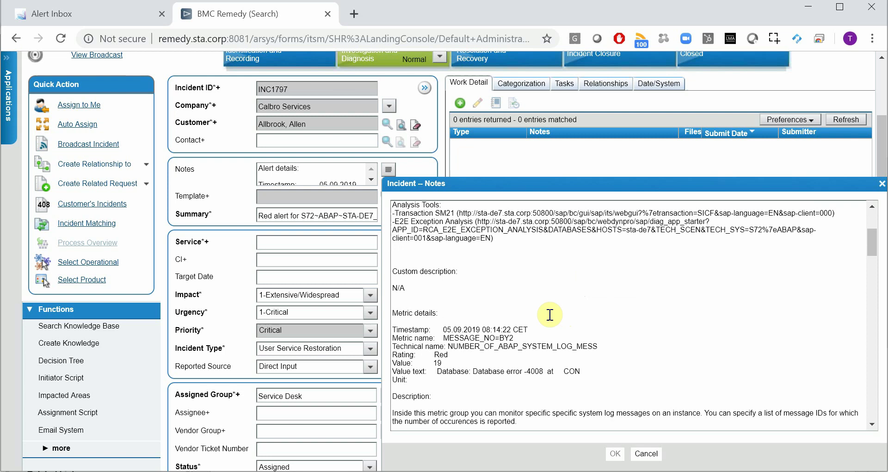
scroll(549, 314, "up", 5)
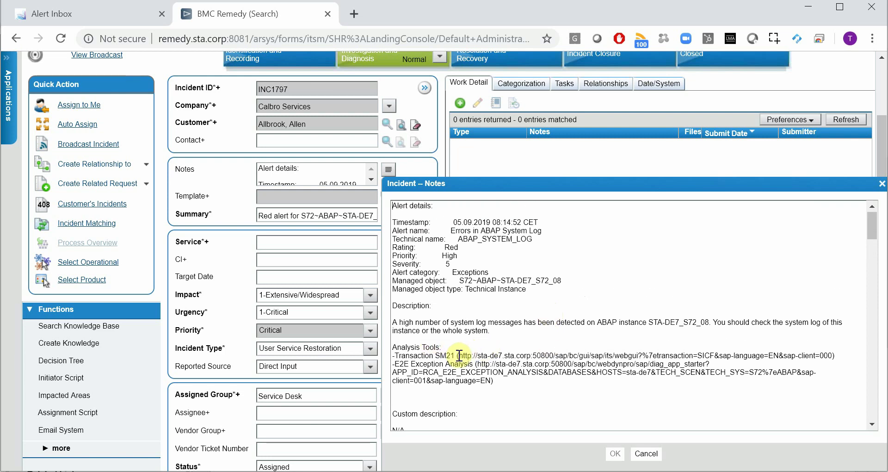
left_click_drag(459, 355, 832, 356)
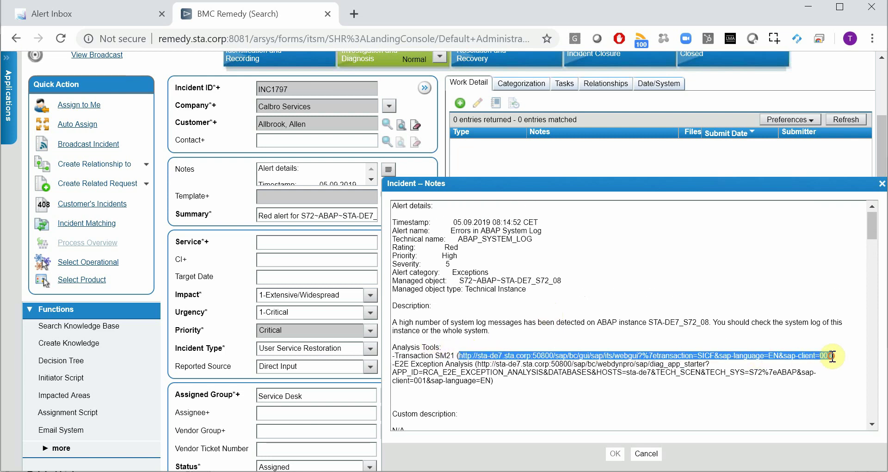
Load the copied SM21 link in a new browser tab, then return to the Remedy incident.
key("ctrl+t")
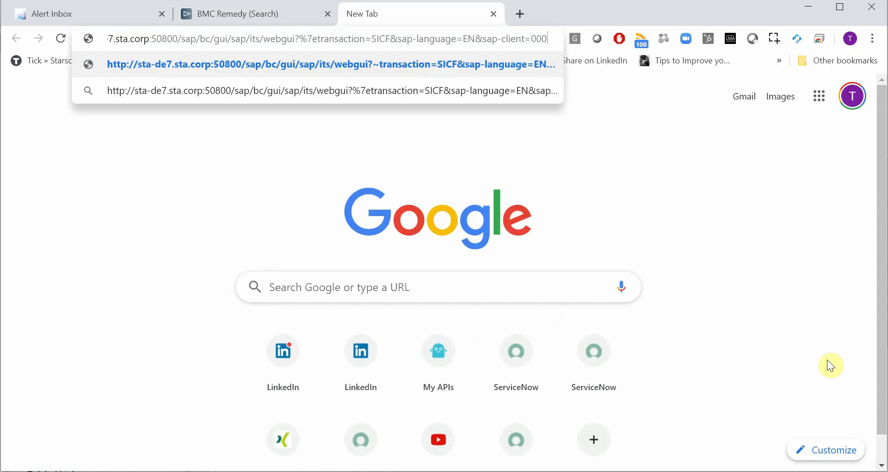
key("Return")
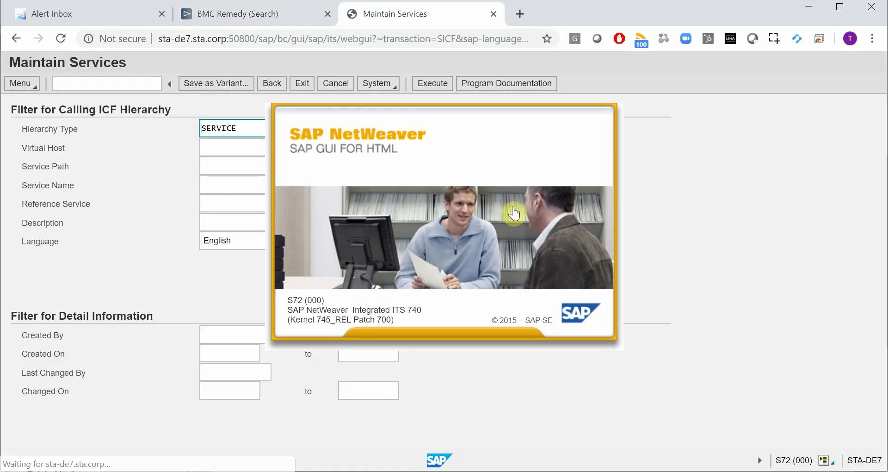
left_click(272, 15)
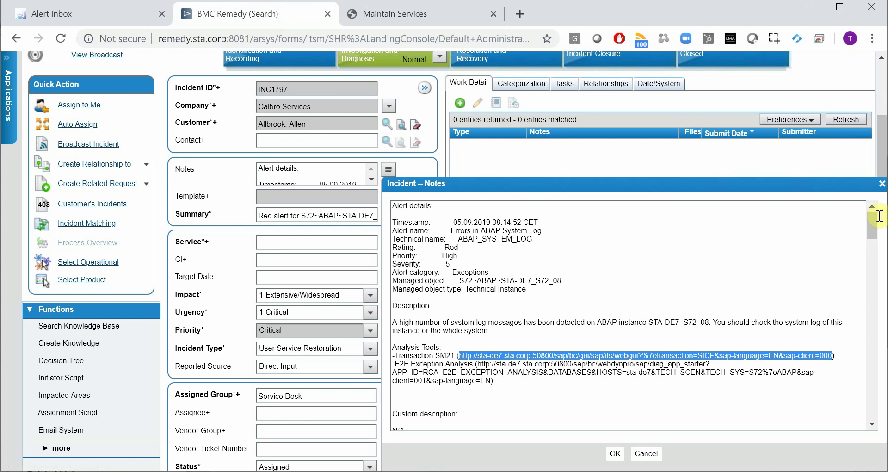